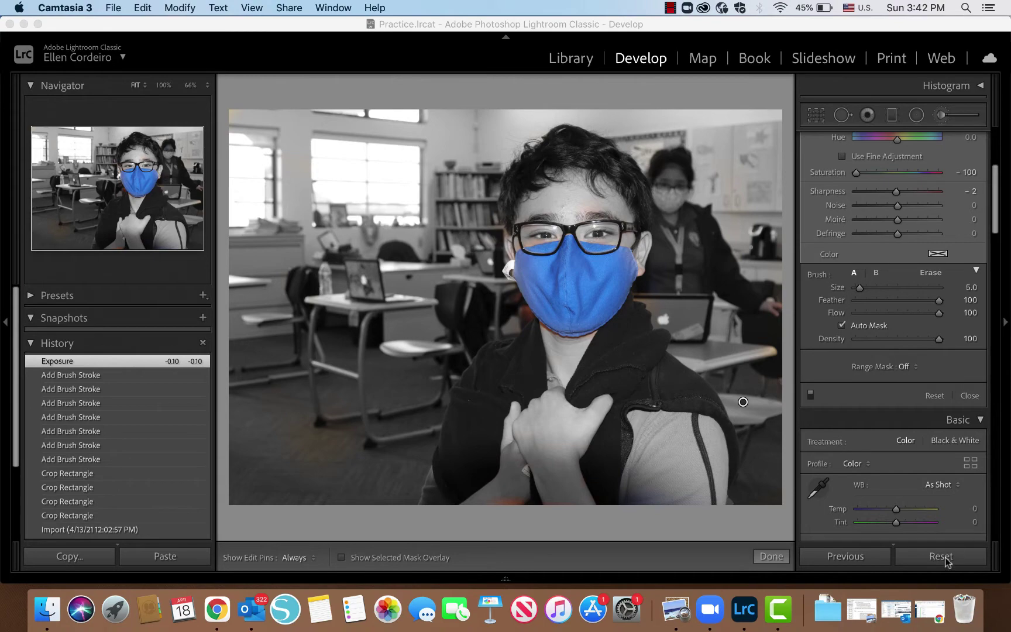
# - Reset all develop settings on the classroom portrait to restore the unedited photo
pyautogui.click(945, 556)
pyautogui.click(944, 555)
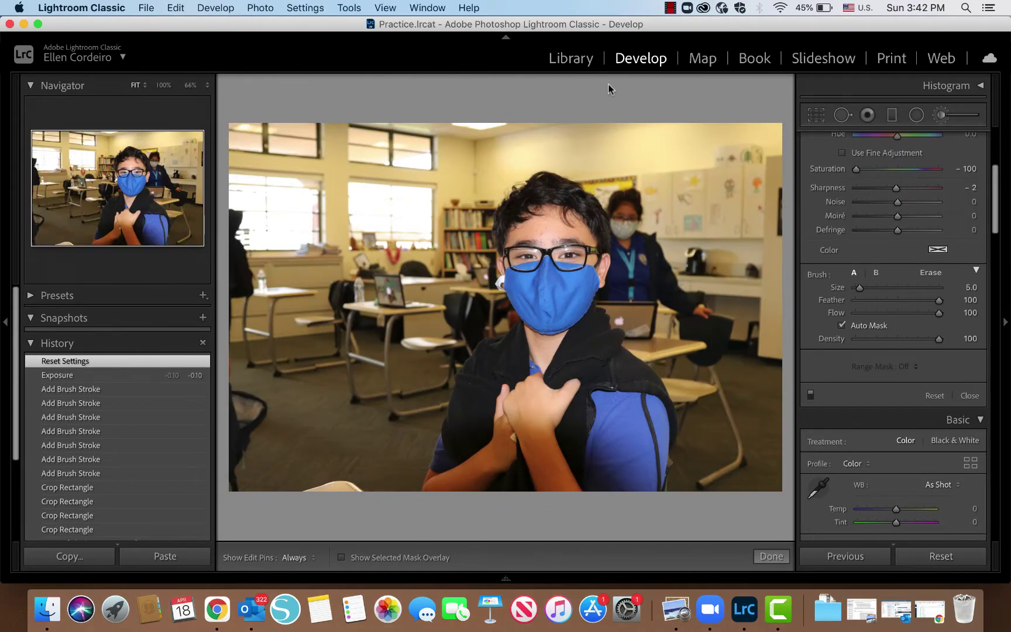
pyautogui.click(563, 58)
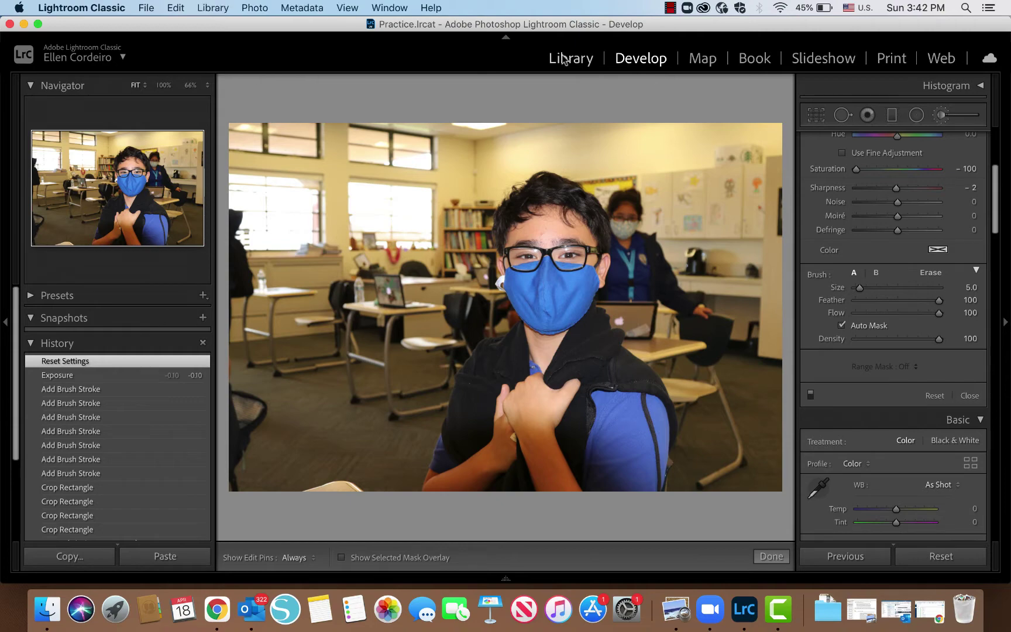
pyautogui.click(629, 63)
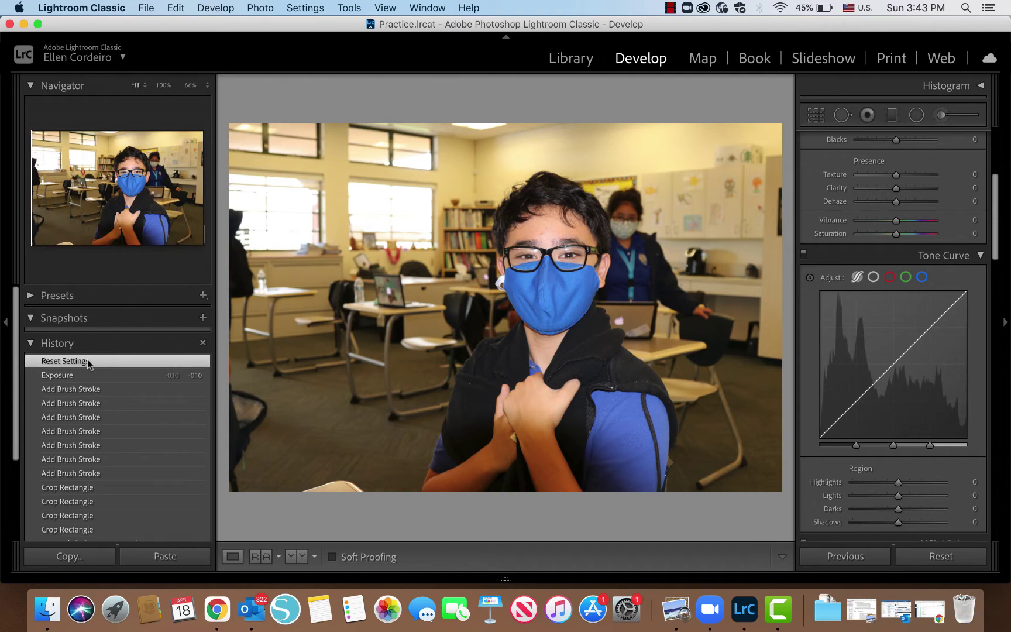
# - Crop the photo tighter at a 5 x 7 aspect ratio, placing the masked boy right of centre
pyautogui.click(814, 116)
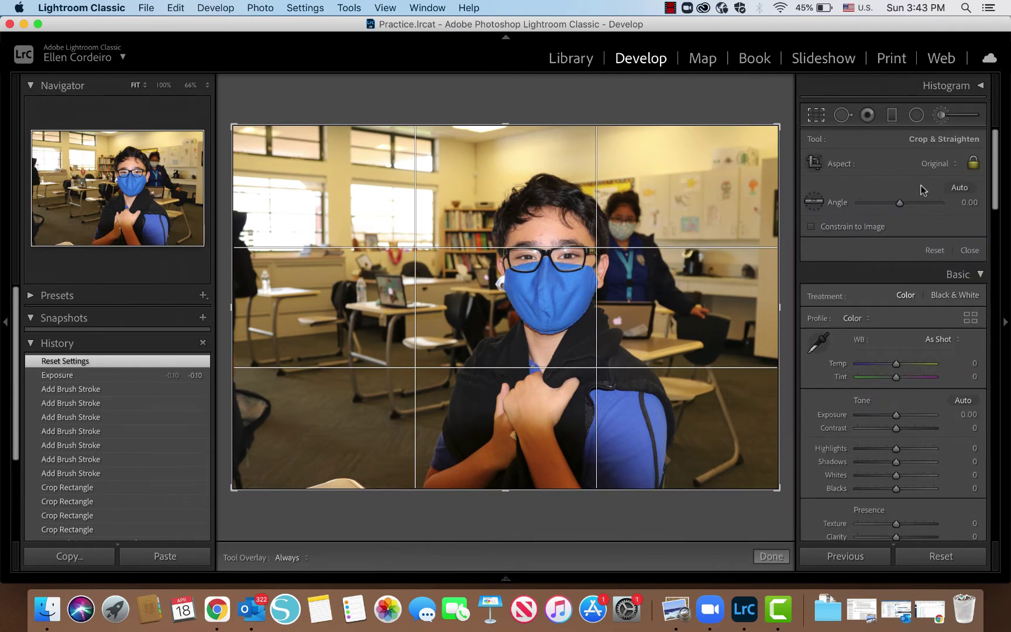
pyautogui.click(947, 163)
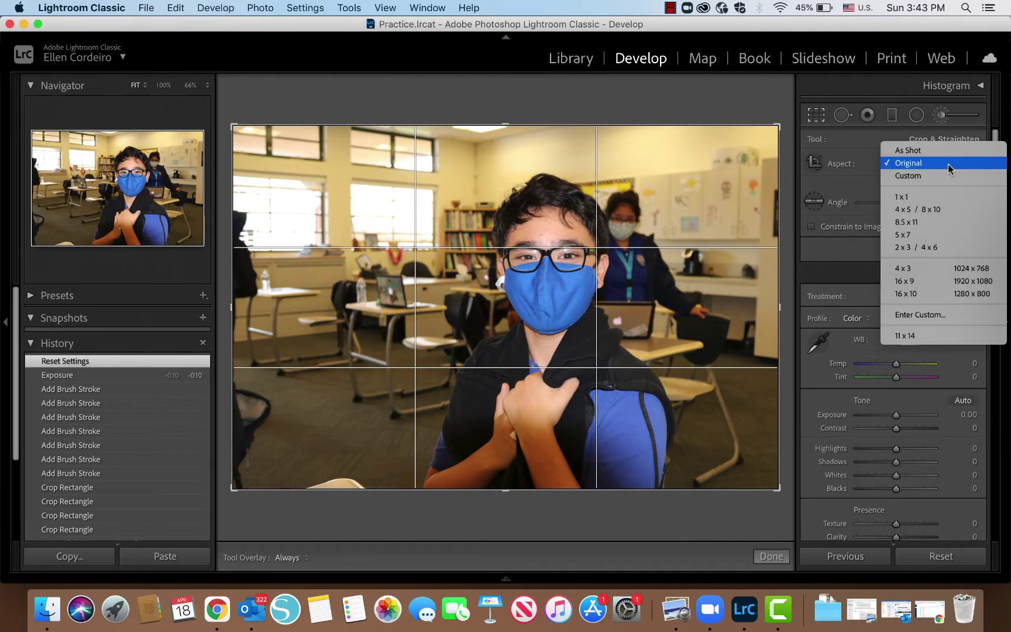
pyautogui.click(925, 234)
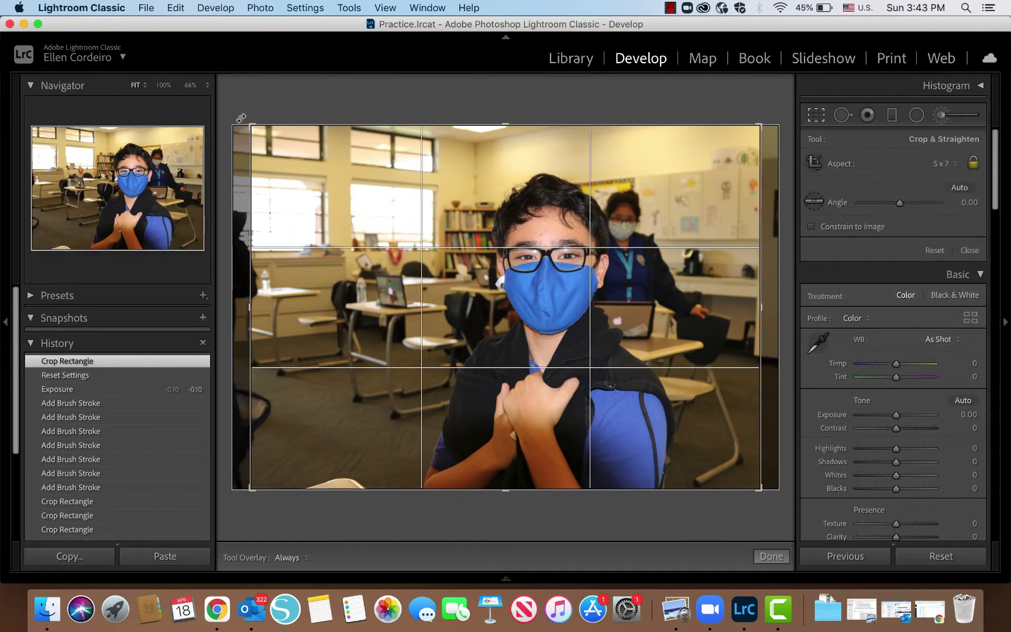
pyautogui.moveTo(250, 125); pyautogui.dragTo(276, 155)
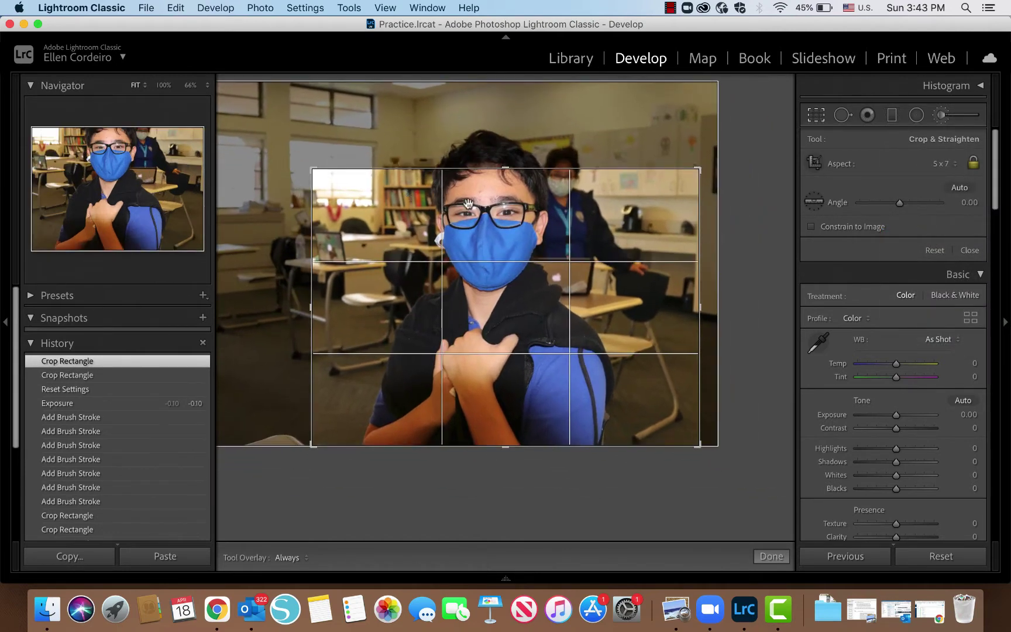
pyautogui.moveTo(481, 214); pyautogui.dragTo(557, 261)
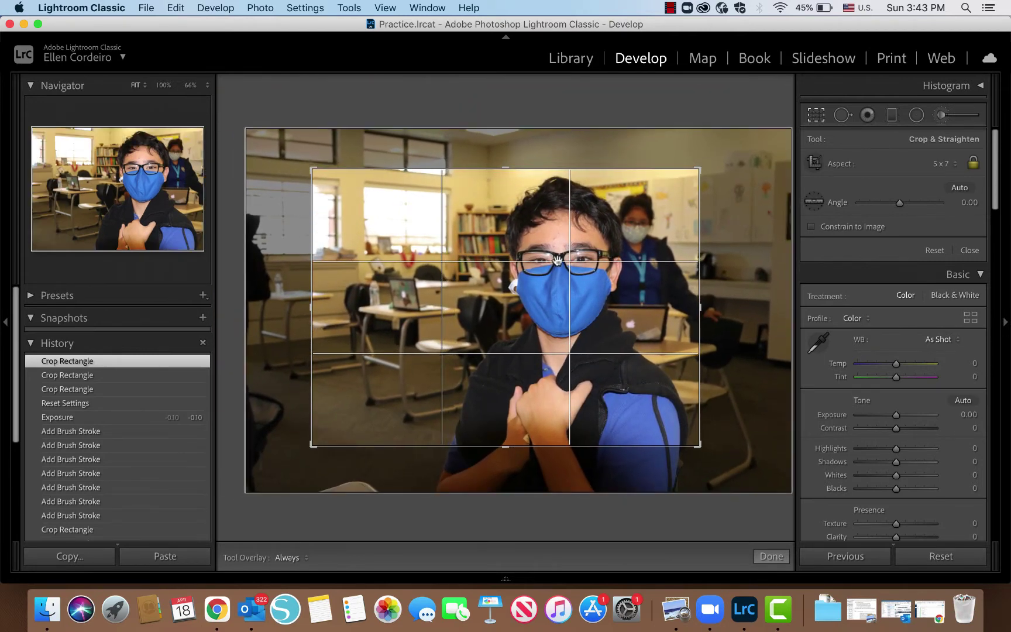
pyautogui.press('Return')
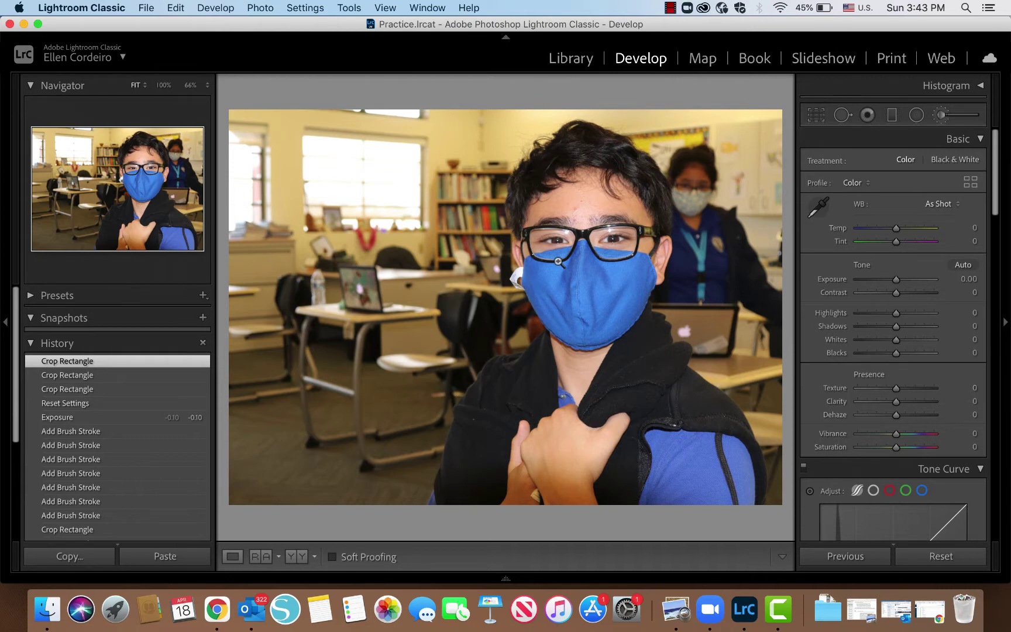
# - Start a new Adjustment Brush with its sliders reset, choose the Color effect and set Saturation to -100
pyautogui.click(942, 116)
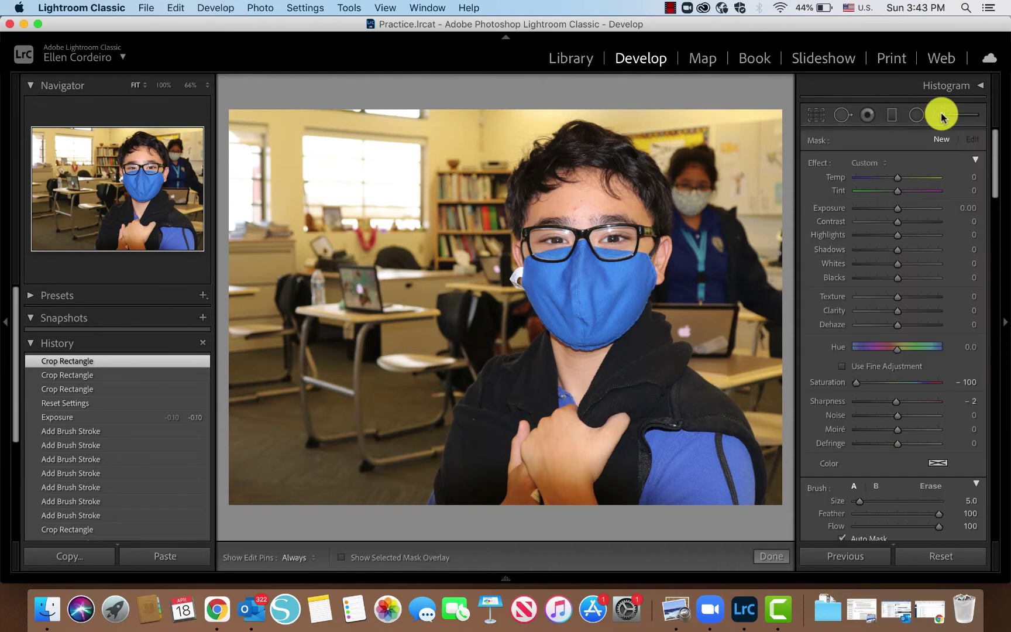
pyautogui.doubleClick(817, 166)
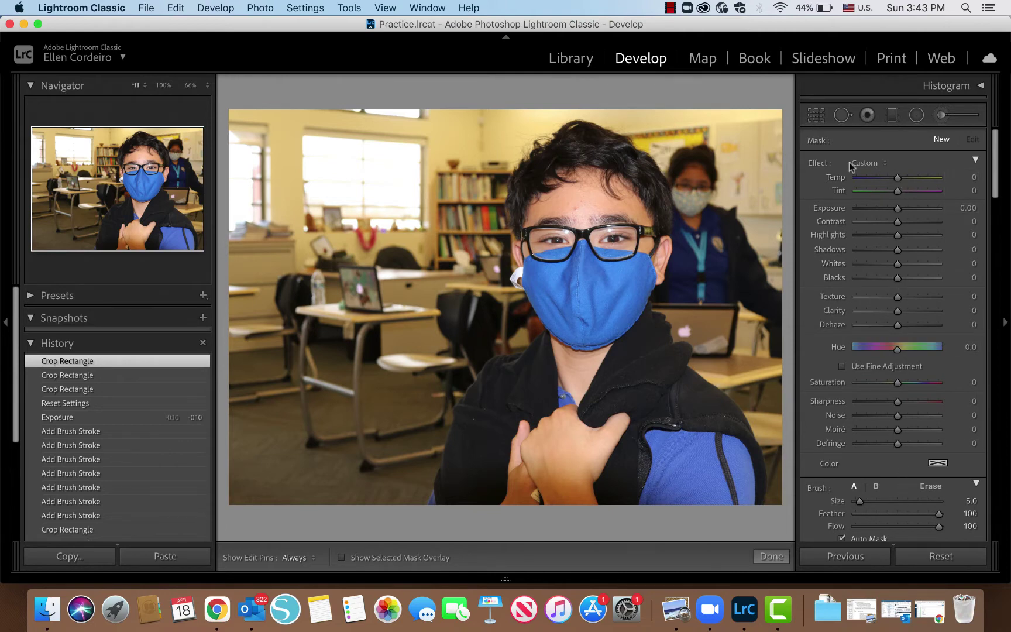
pyautogui.click(874, 165)
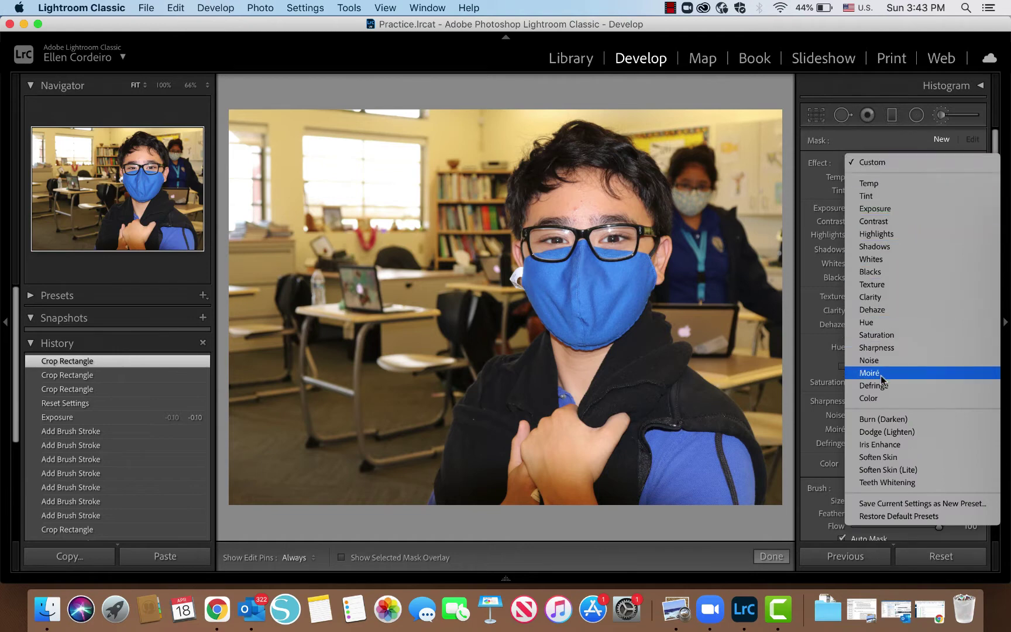
pyautogui.click(880, 399)
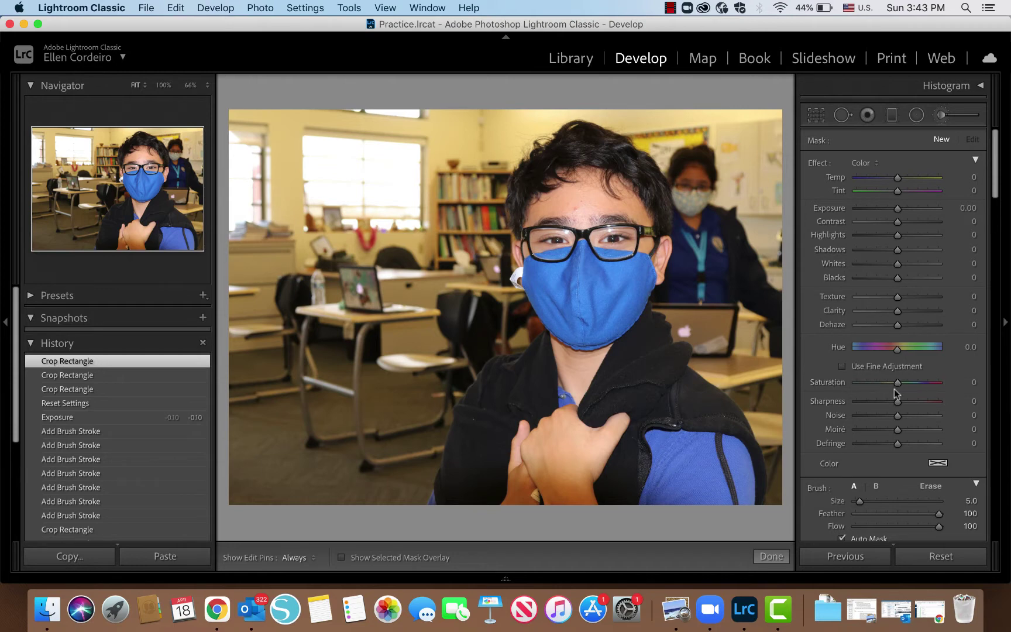
pyautogui.moveTo(897, 384); pyautogui.dragTo(843, 383)
# - Turn off Auto Mask and enlarge the adjustment brush to size 21
pyautogui.scroll(-3, 860, 421)
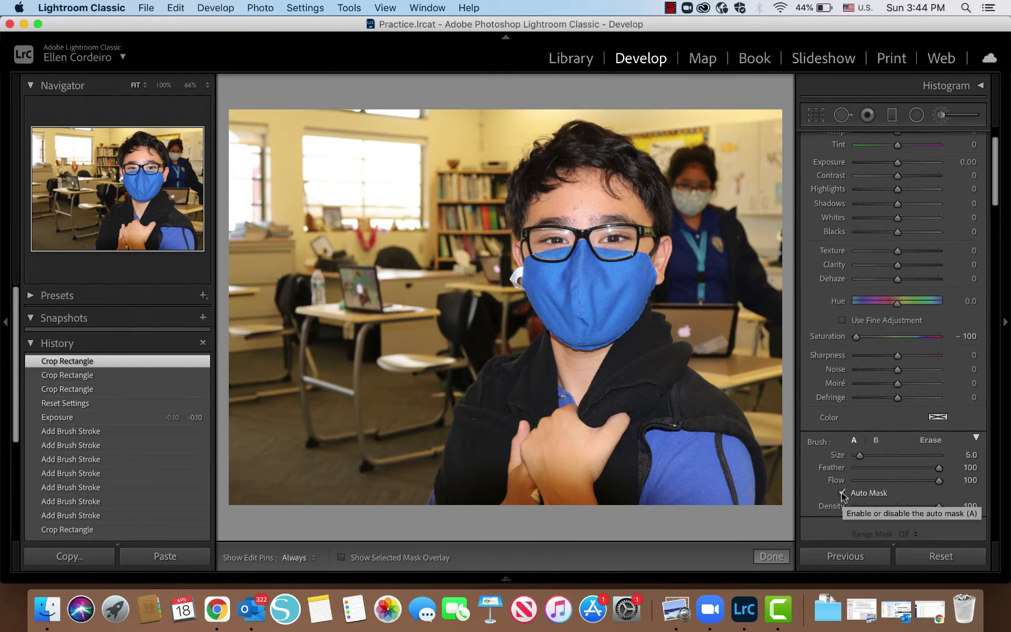
pyautogui.click(842, 493)
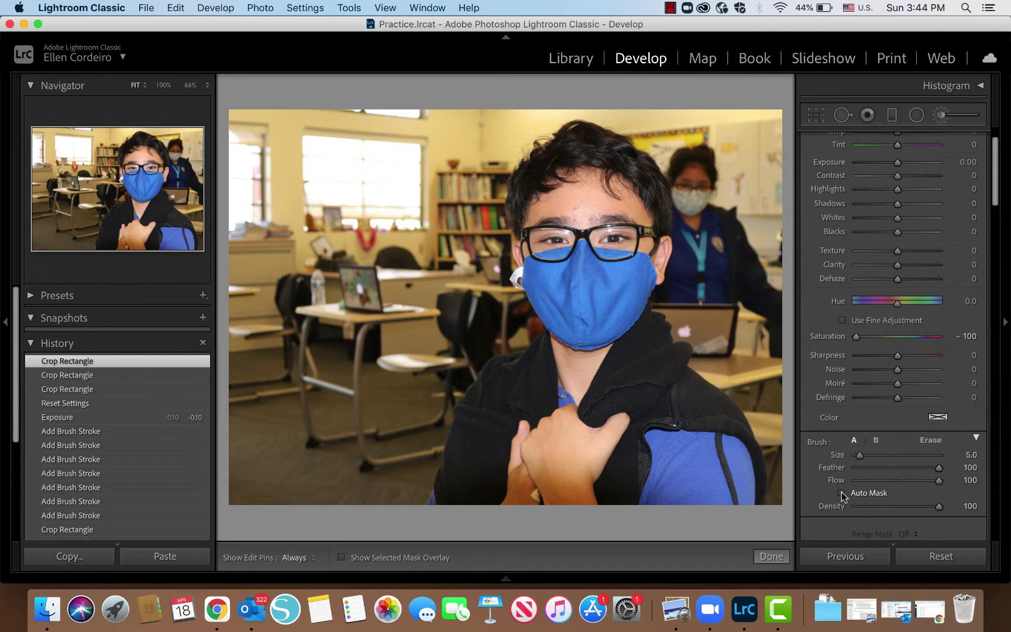
pyautogui.scroll(-3, 897, 479)
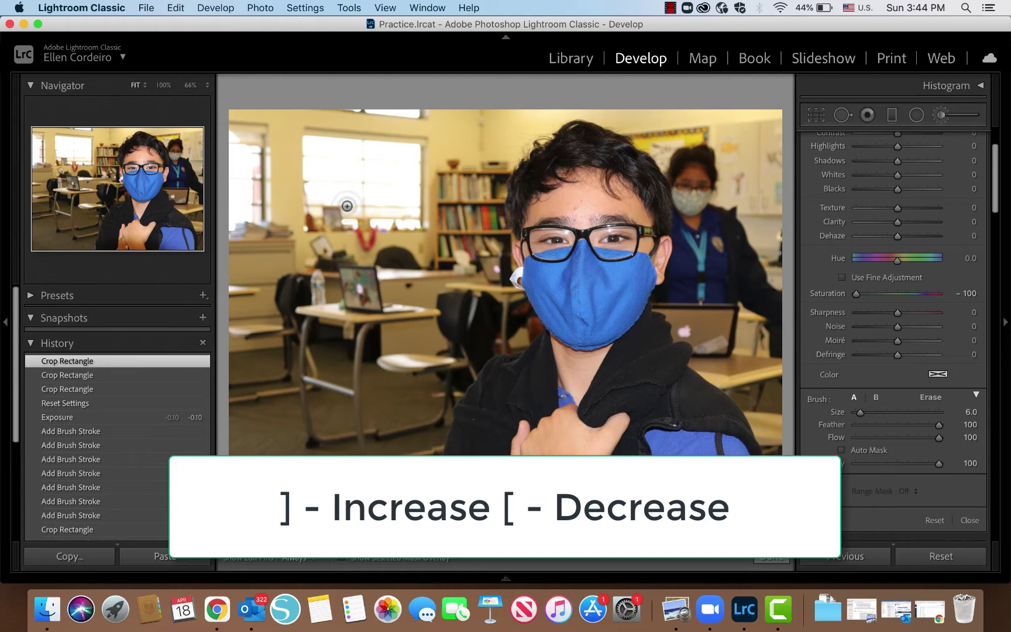
pyautogui.press(']')
pyautogui.press(']')
pyautogui.press(']')
pyautogui.press(']')
pyautogui.press(']')
pyautogui.press(']')
pyautogui.press(']')
pyautogui.press(']')
pyautogui.press(']')
pyautogui.press(']')
pyautogui.press(']')
pyautogui.press(']')
pyautogui.press(']')
pyautogui.press(']')
pyautogui.press(']')
pyautogui.press(']')
pyautogui.press(']')
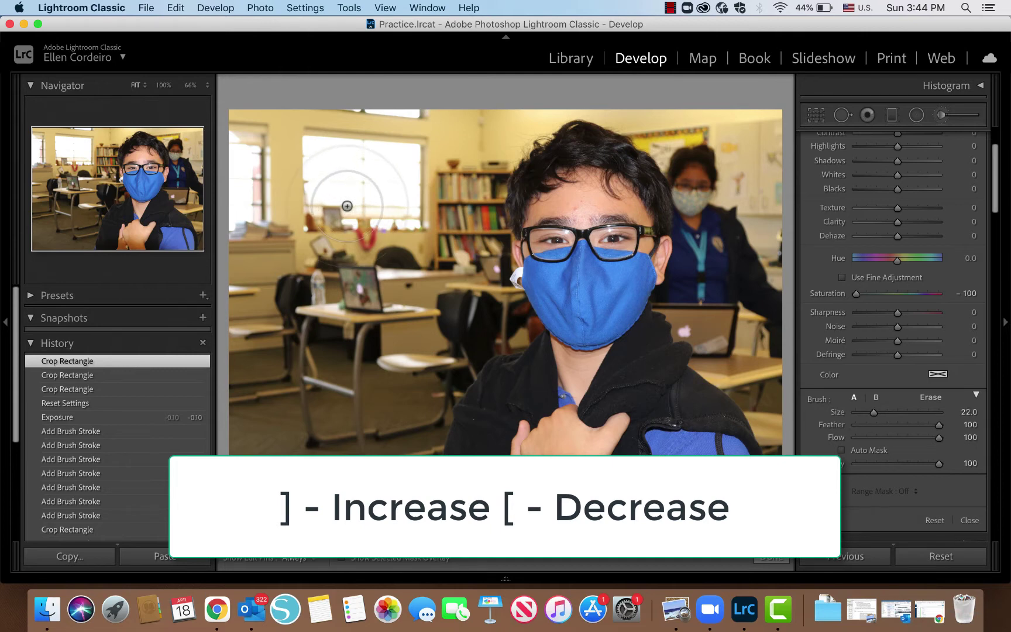
pyautogui.press('[')
pyautogui.press('[')
pyautogui.press('[')
pyautogui.press('[')
pyautogui.press('[')
pyautogui.press('[')
pyautogui.press('[')
pyautogui.press('[')
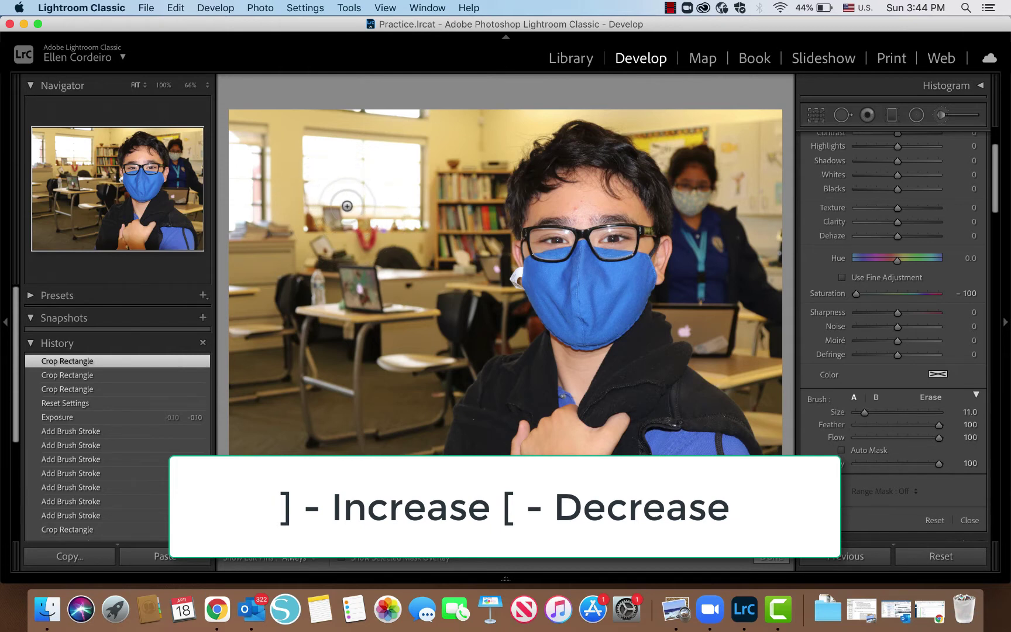
pyautogui.press(']')
pyautogui.press(']')
pyautogui.press(']')
pyautogui.press(']')
pyautogui.press(']')
pyautogui.press(']')
pyautogui.press(']')
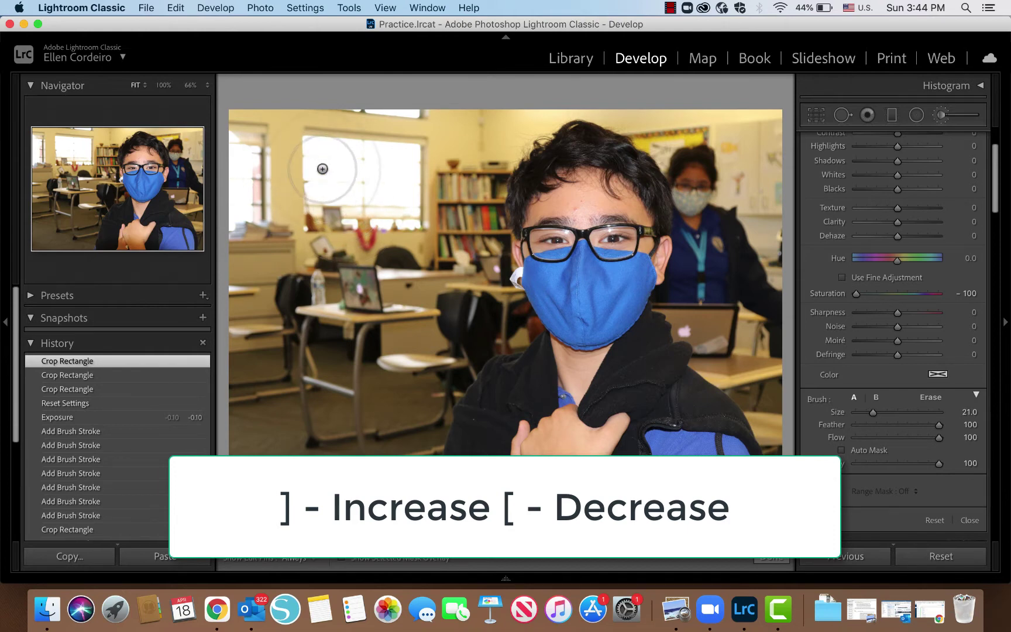
# - Brush the desaturation over the classroom, clothing and skin around the blue face mask, then check the coverage with the mask overlay
pyautogui.press('h')
pyautogui.moveTo(269, 150)
pyautogui.mouseDown()
pyautogui.moveTo(271, 181)
pyautogui.moveTo(255, 177)
pyautogui.moveTo(241, 111)
pyautogui.moveTo(288, 116)
pyautogui.moveTo(318, 188)
pyautogui.moveTo(320, 121)
pyautogui.moveTo(323, 342)
pyautogui.moveTo(266, 198)
pyautogui.moveTo(282, 298)
pyautogui.moveTo(250, 210)
pyautogui.moveTo(256, 523)
pyautogui.mouseUp()
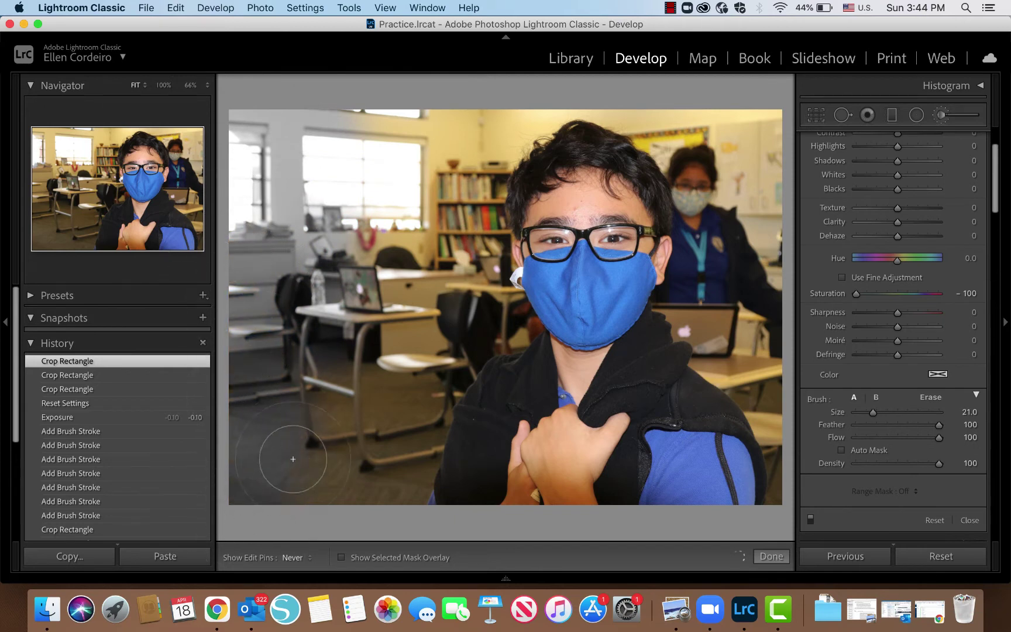
pyautogui.moveTo(345, 209)
pyautogui.mouseDown()
pyautogui.moveTo(360, 142)
pyautogui.moveTo(452, 92)
pyautogui.moveTo(459, 96)
pyautogui.moveTo(440, 118)
pyautogui.moveTo(476, 108)
pyautogui.moveTo(444, 146)
pyautogui.moveTo(465, 127)
pyautogui.moveTo(448, 140)
pyautogui.moveTo(558, 142)
pyautogui.moveTo(549, 146)
pyautogui.moveTo(511, 141)
pyautogui.moveTo(747, 115)
pyautogui.moveTo(755, 171)
pyautogui.moveTo(766, 133)
pyautogui.moveTo(754, 431)
pyautogui.moveTo(736, 495)
pyautogui.moveTo(740, 480)
pyautogui.moveTo(754, 501)
pyautogui.moveTo(752, 427)
pyautogui.moveTo(710, 478)
pyautogui.moveTo(734, 360)
pyautogui.moveTo(719, 377)
pyautogui.moveTo(718, 248)
pyautogui.moveTo(684, 187)
pyautogui.moveTo(631, 173)
pyautogui.moveTo(554, 181)
pyautogui.moveTo(635, 187)
pyautogui.moveTo(555, 168)
pyautogui.moveTo(478, 207)
pyautogui.moveTo(436, 259)
pyautogui.moveTo(420, 262)
pyautogui.moveTo(417, 222)
pyautogui.moveTo(427, 278)
pyautogui.moveTo(378, 441)
pyautogui.moveTo(361, 428)
pyautogui.moveTo(302, 434)
pyautogui.moveTo(400, 451)
pyautogui.moveTo(439, 472)
pyautogui.moveTo(398, 490)
pyautogui.moveTo(449, 510)
pyautogui.moveTo(318, 488)
pyautogui.moveTo(231, 501)
pyautogui.moveTo(310, 343)
pyautogui.moveTo(387, 464)
pyautogui.moveTo(429, 418)
pyautogui.moveTo(406, 323)
pyautogui.moveTo(435, 310)
pyautogui.moveTo(455, 231)
pyautogui.moveTo(477, 356)
pyautogui.moveTo(517, 395)
pyautogui.moveTo(585, 417)
pyautogui.moveTo(655, 386)
pyautogui.moveTo(694, 348)
pyautogui.moveTo(711, 404)
pyautogui.moveTo(661, 468)
pyautogui.moveTo(562, 491)
pyautogui.moveTo(494, 427)
pyautogui.moveTo(515, 383)
pyautogui.moveTo(609, 416)
pyautogui.moveTo(705, 351)
pyautogui.moveTo(728, 393)
pyautogui.moveTo(632, 485)
pyautogui.moveTo(481, 479)
pyautogui.moveTo(353, 406)
pyautogui.mouseUp()
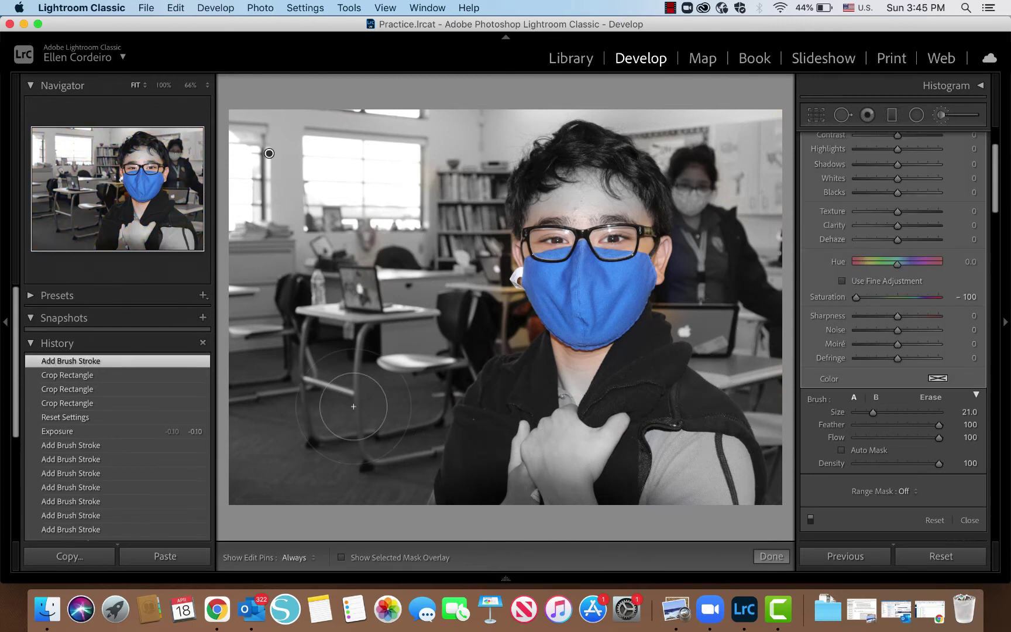
pyautogui.press('o')
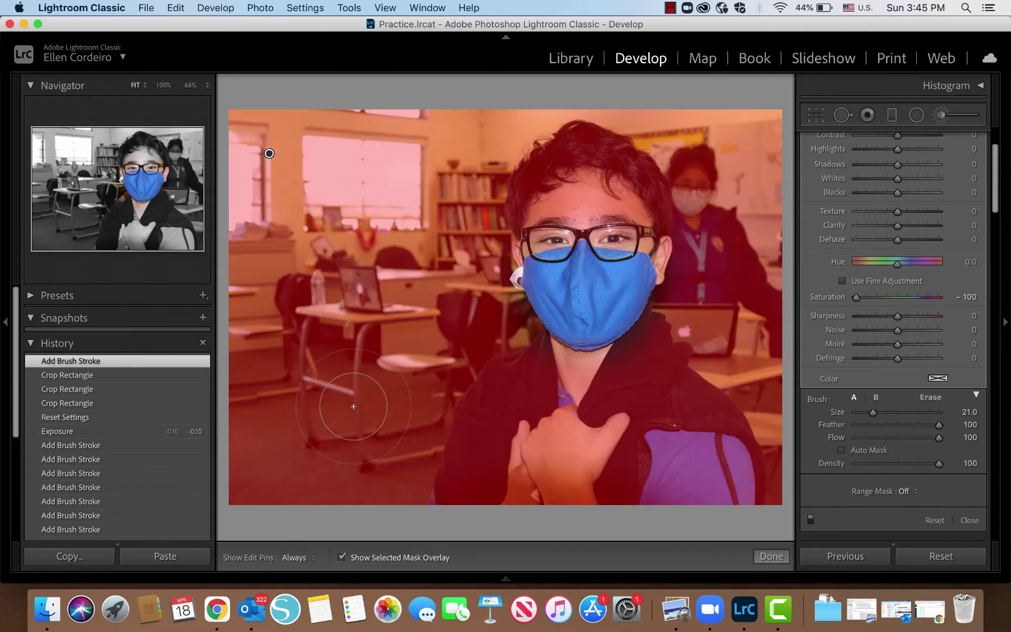
pyautogui.press('o')
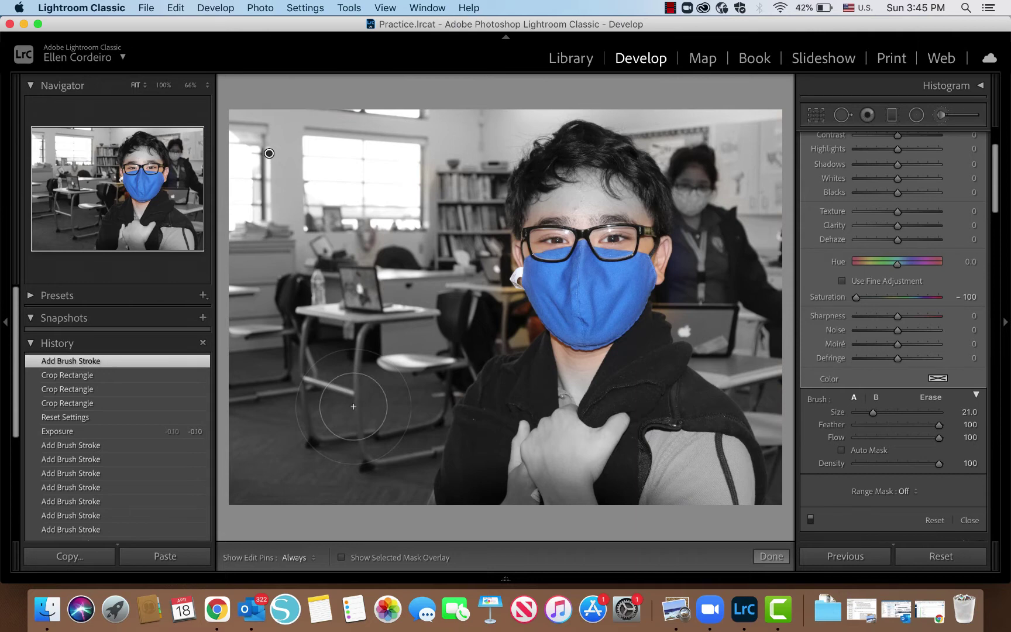
# - Reduce the brush to size 5 with Auto Mask on and desaturate the coloured skin at the ear and beside the glasses
pyautogui.scroll(-9, 353, 405)
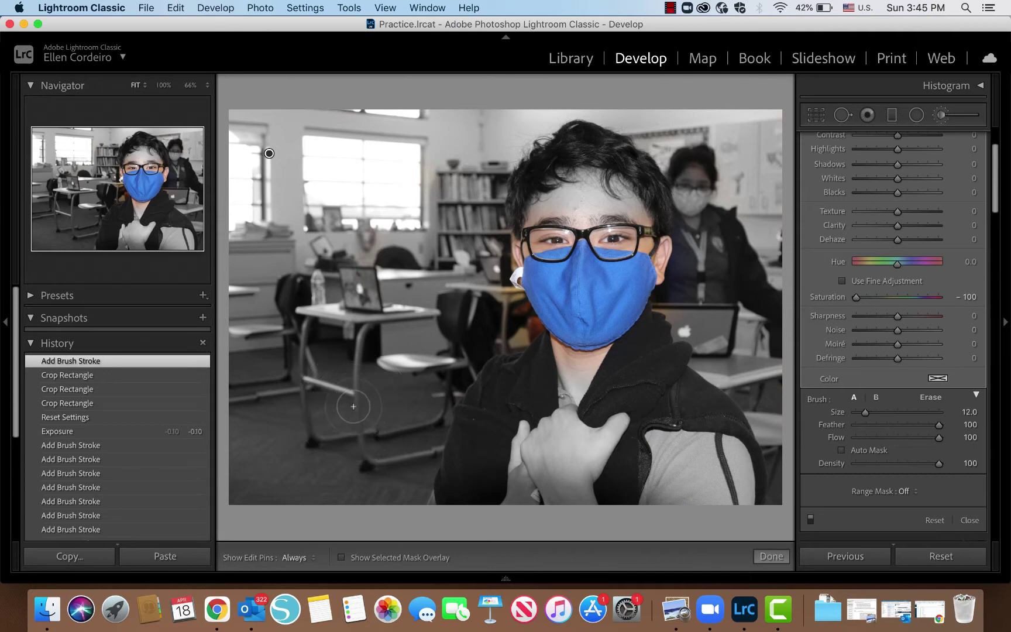
pyautogui.scroll(-7, 353, 406)
pyautogui.press('z')
pyautogui.press('z')
pyautogui.press('z')
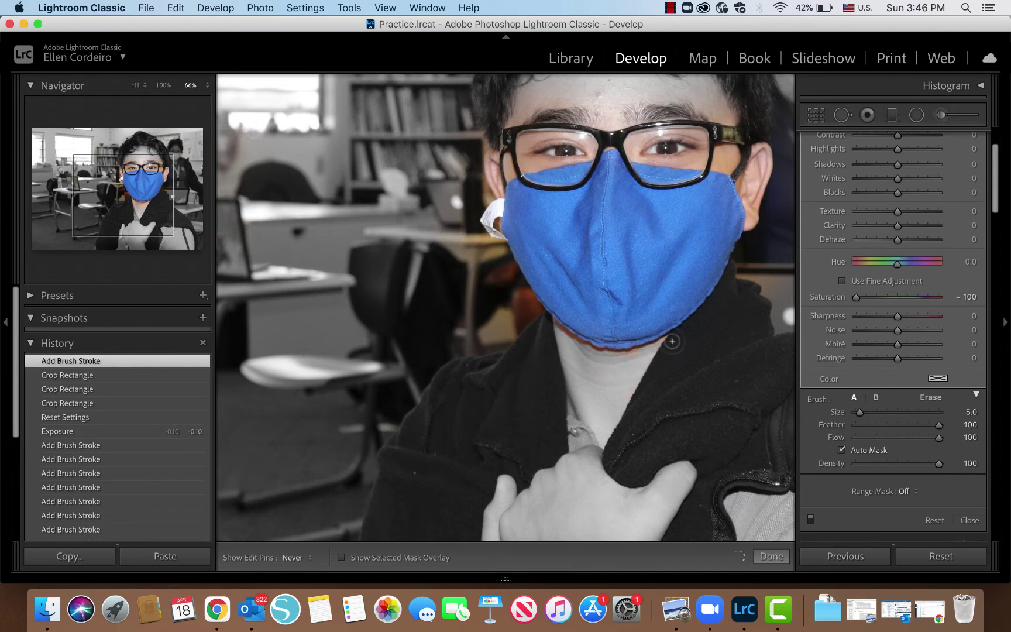
pyautogui.moveTo(761, 213)
pyautogui.mouseDown()
pyautogui.moveTo(776, 155)
pyautogui.moveTo(758, 191)
pyautogui.moveTo(744, 141)
pyautogui.moveTo(741, 185)
pyautogui.mouseUp()
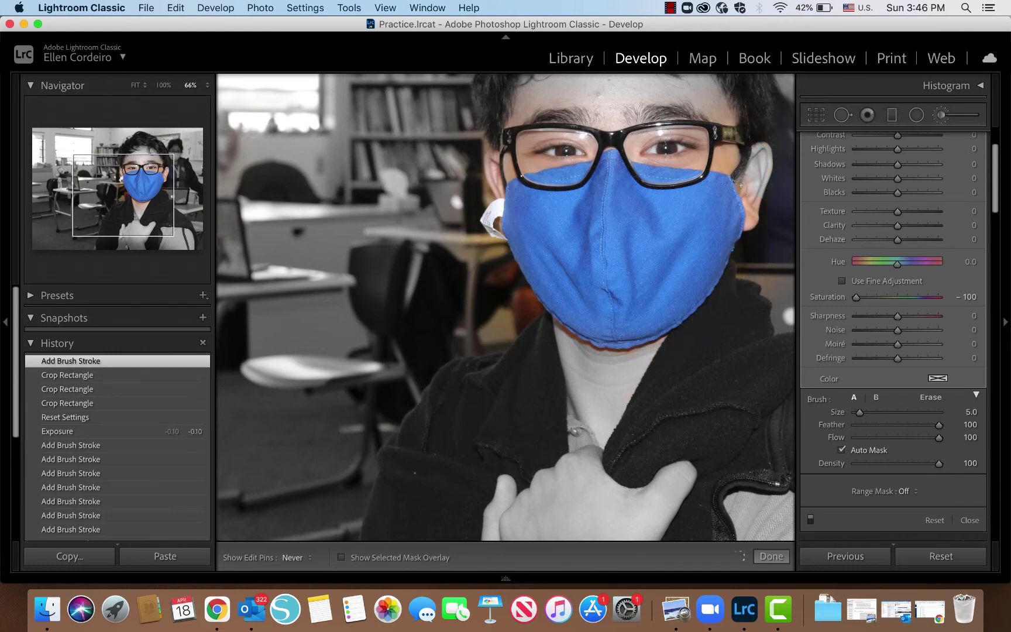
pyautogui.moveTo(749, 234)
pyautogui.mouseDown()
pyautogui.moveTo(742, 147)
pyautogui.moveTo(749, 152)
pyautogui.mouseUp()
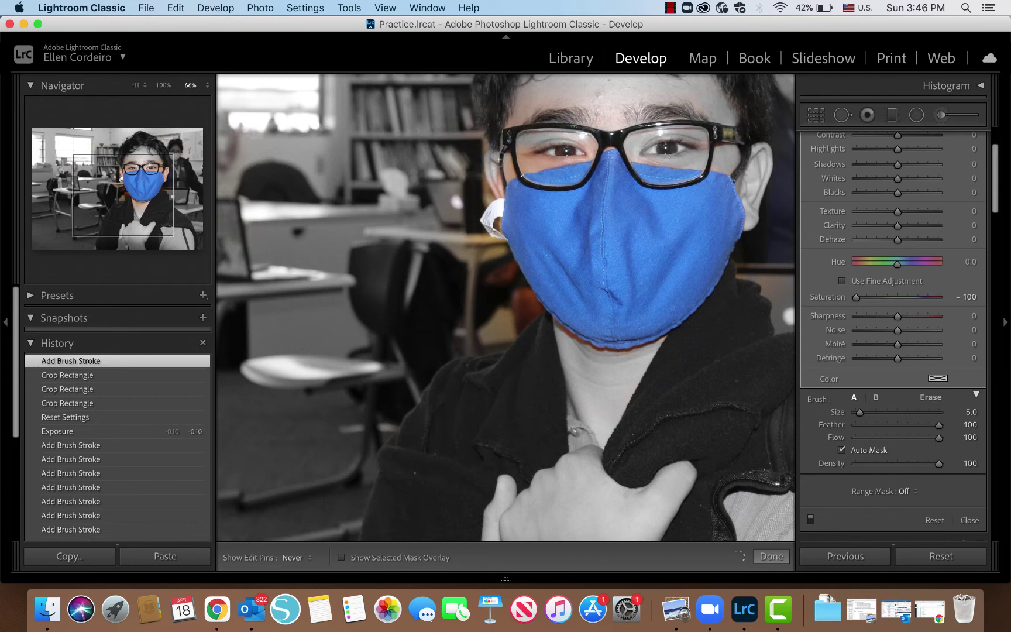
pyautogui.click(480, 181)
# - Use the mask overlay to brush over missed spots at the eyes, the ear loop and the face mask's edge
pyautogui.press('h')
pyautogui.press('o')
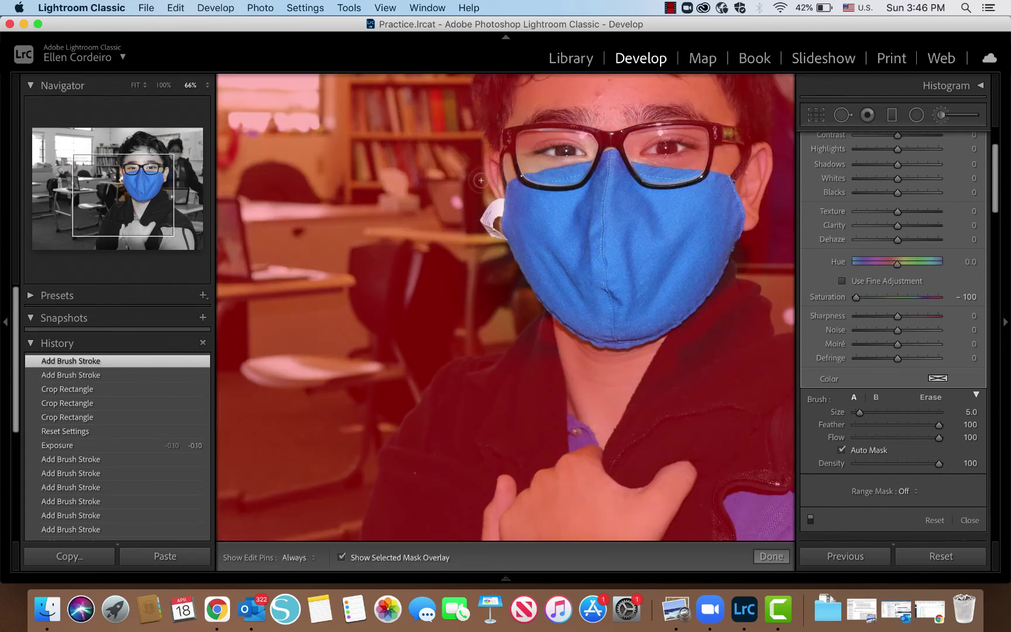
pyautogui.press('h')
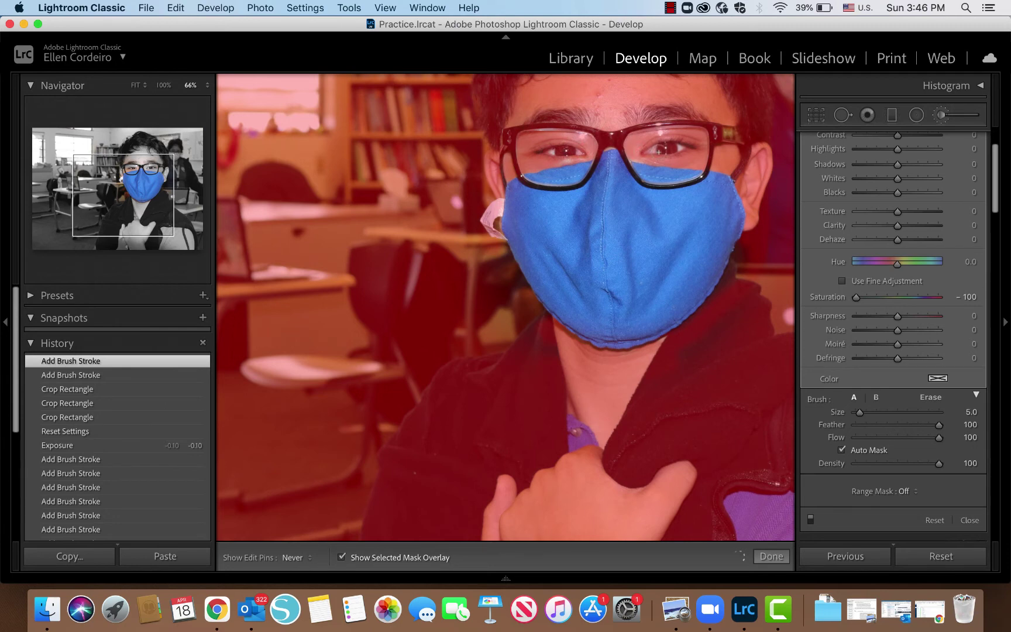
pyautogui.moveTo(749, 203)
pyautogui.mouseDown()
pyautogui.moveTo(750, 269)
pyautogui.moveTo(722, 360)
pyautogui.mouseUp()
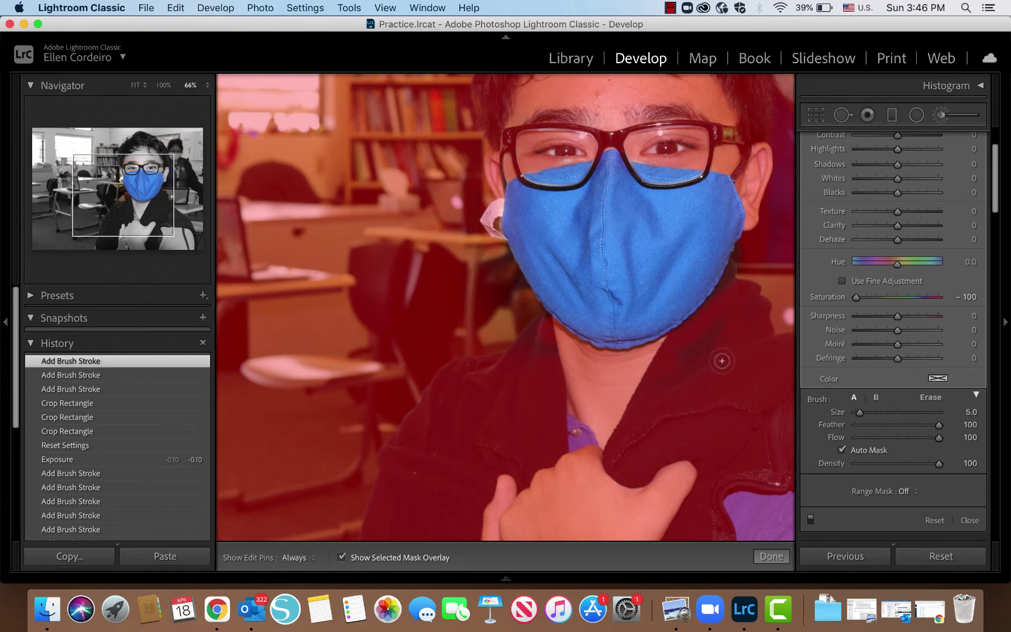
pyautogui.press('z')
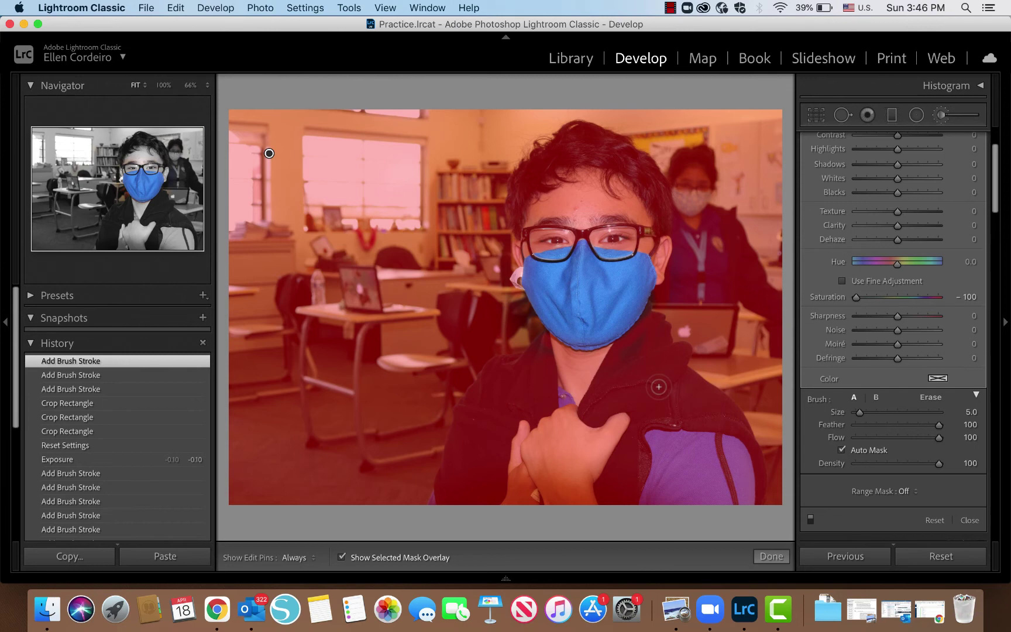
pyautogui.press('o')
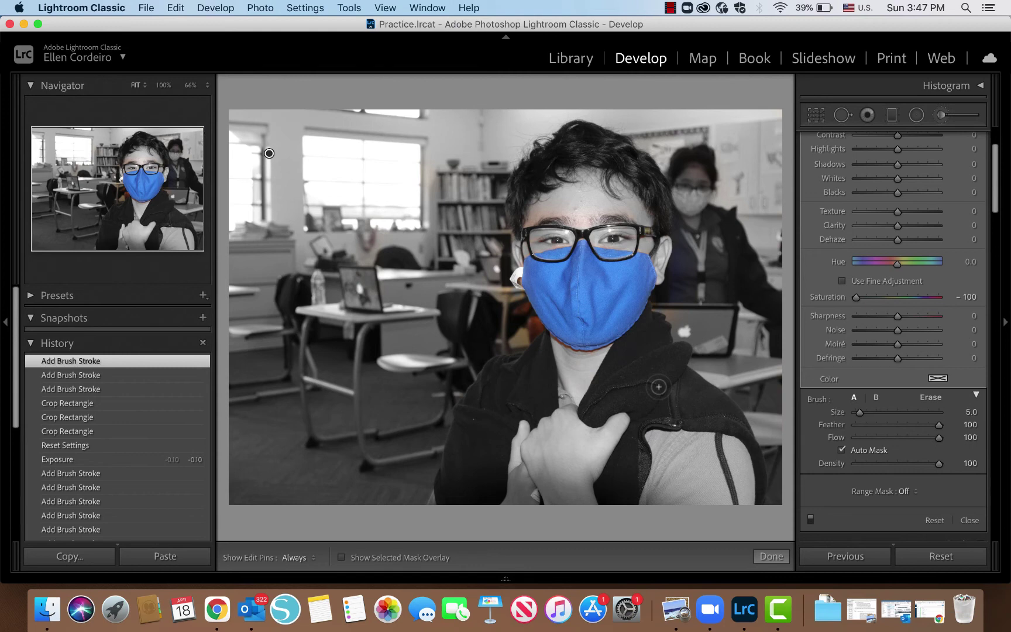
# - Brush over the remaining missed area on the forehead with the mask overlay shown, then hide the overlay
pyautogui.press('o')
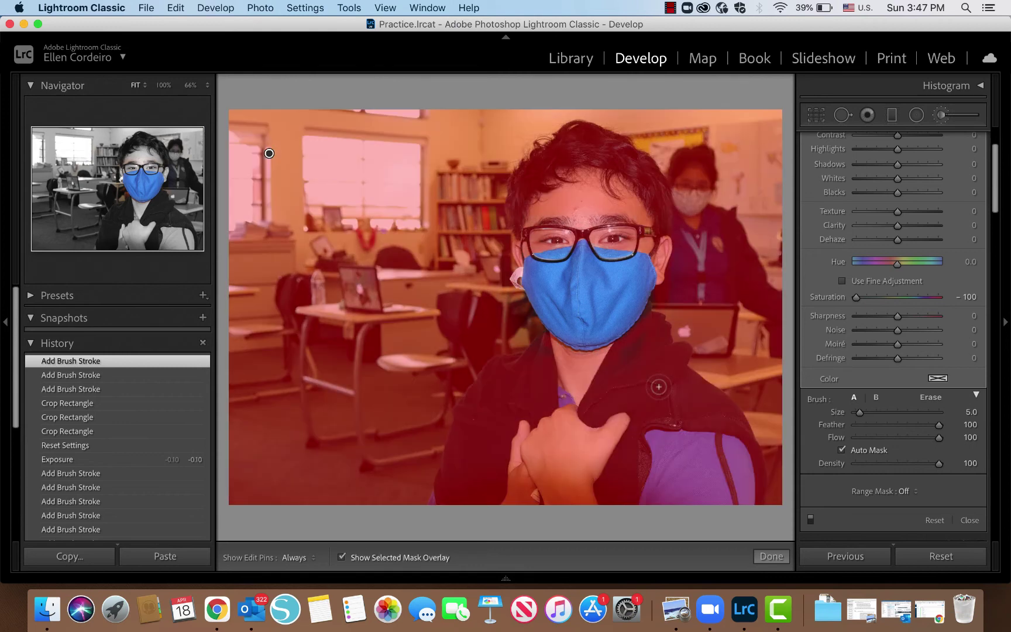
pyautogui.press('h')
pyautogui.moveTo(596, 187)
pyautogui.mouseDown()
pyautogui.moveTo(611, 165)
pyautogui.moveTo(637, 189)
pyautogui.mouseUp()
pyautogui.press('h')
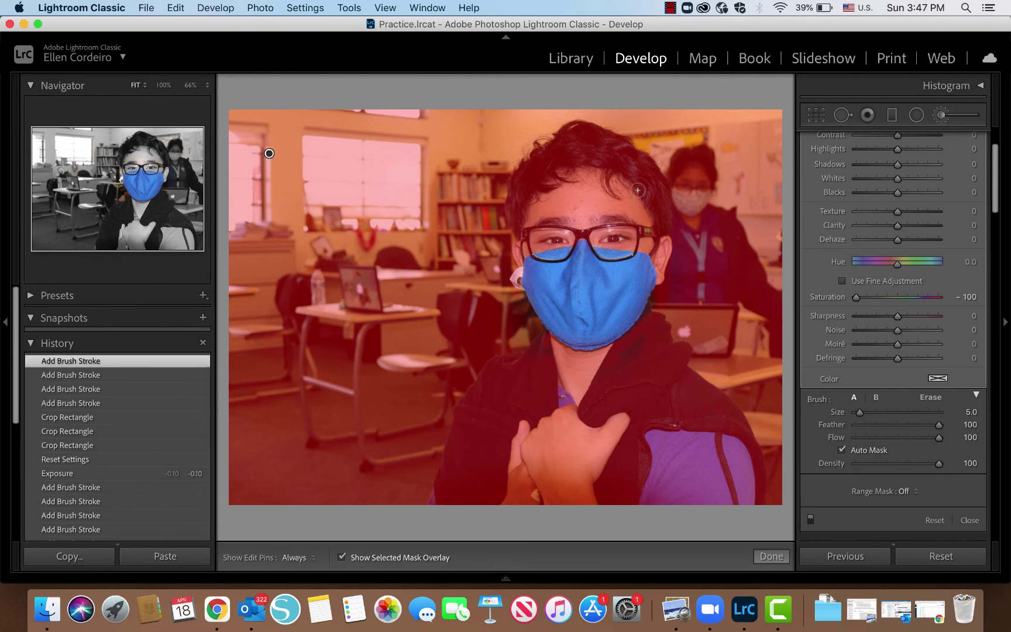
pyautogui.press('o')
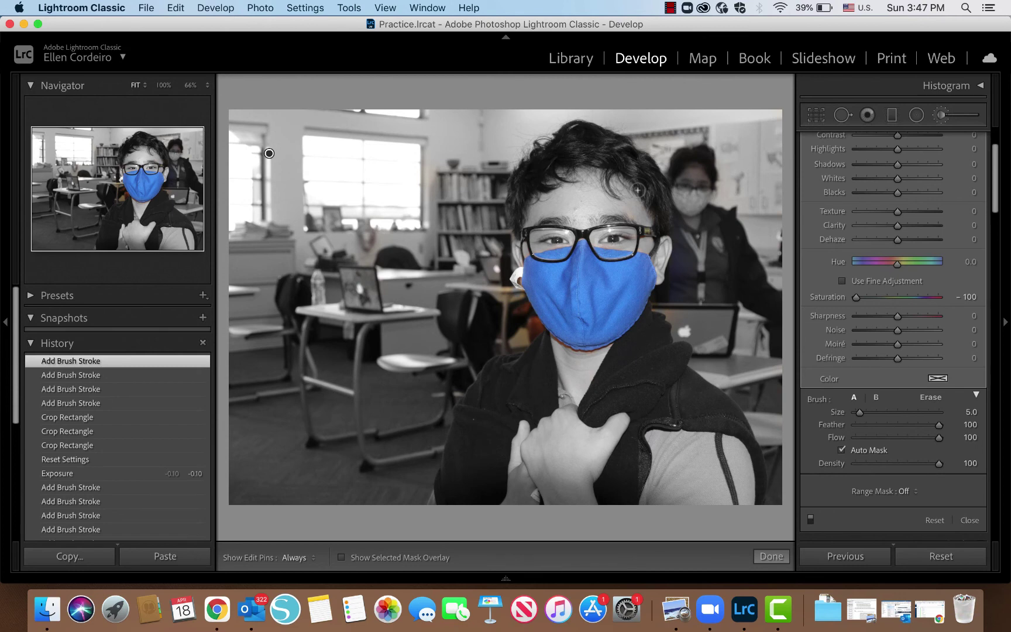
# - Export the edited portrait to the Desktop, using the subject's name as the custom file name
pyautogui.click(143, 8)
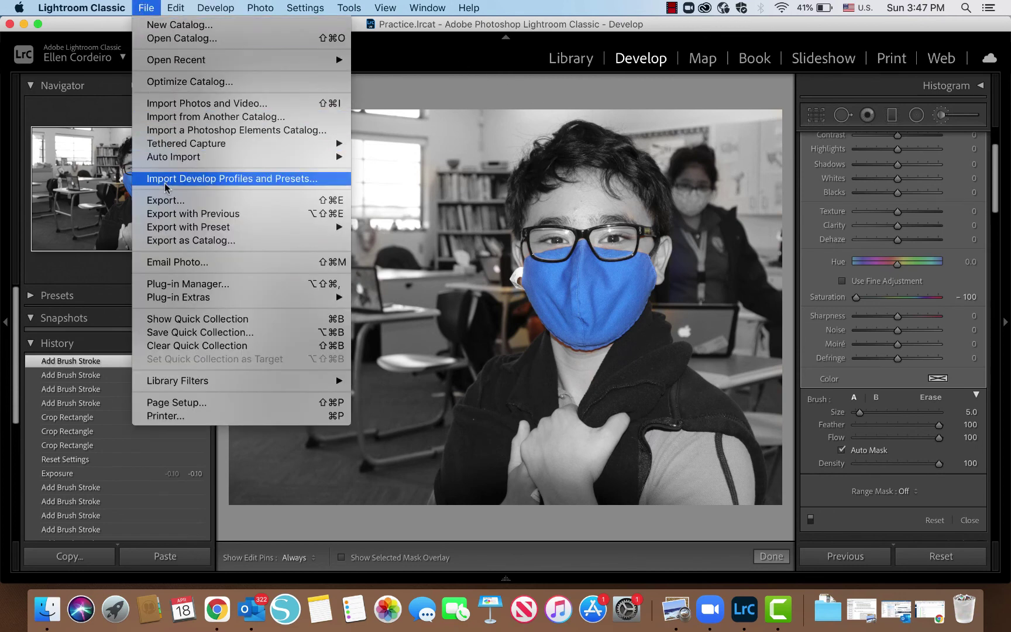
pyautogui.click(166, 201)
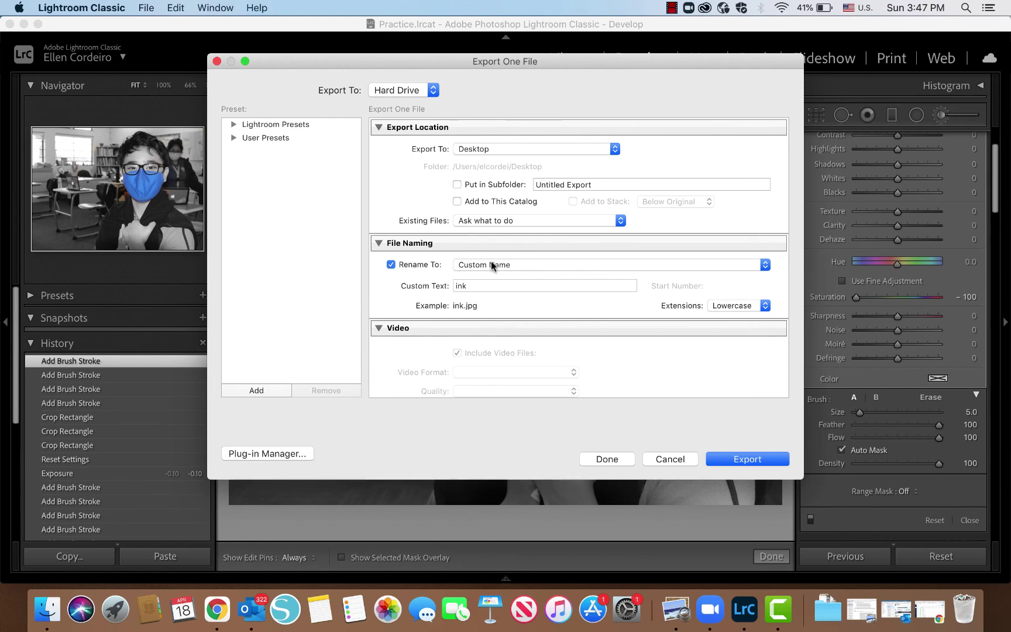
pyautogui.click(491, 149)
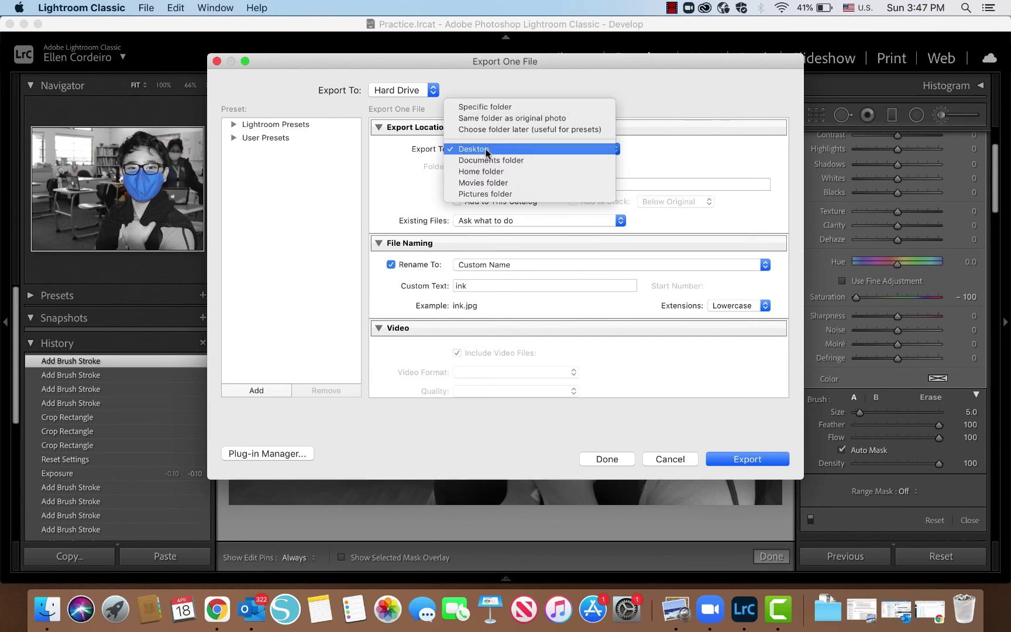
pyautogui.click(462, 150)
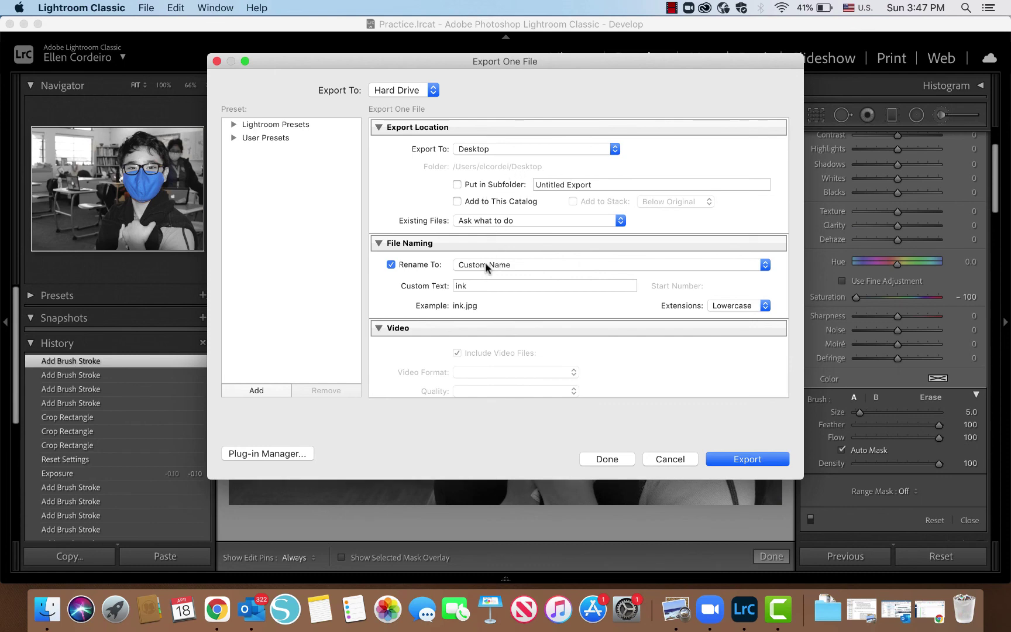
pyautogui.doubleClick(471, 283)
pyautogui.write('Kaimalino')
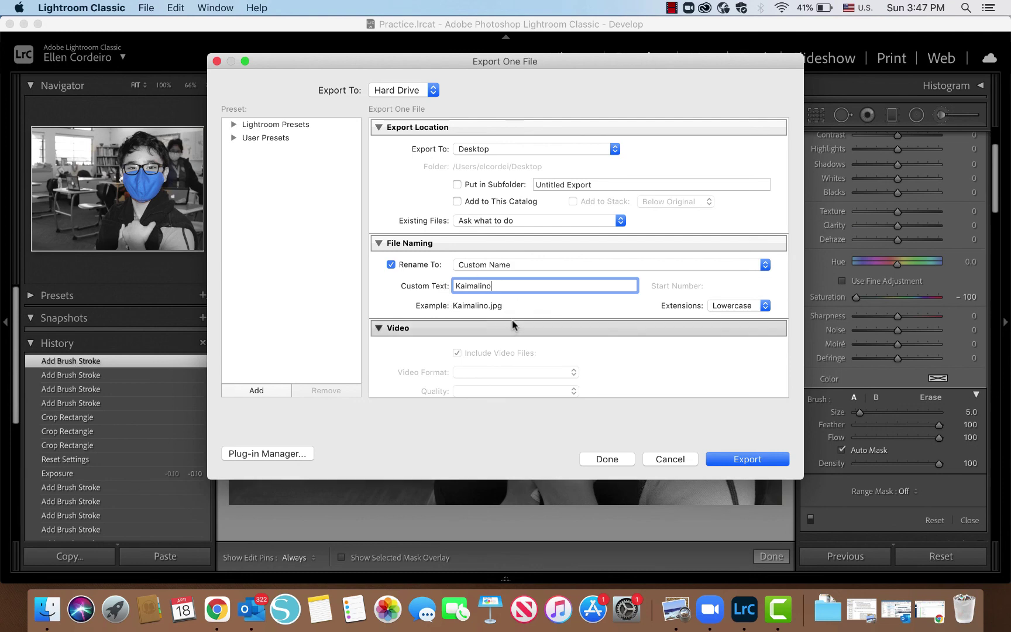
pyautogui.click(725, 458)
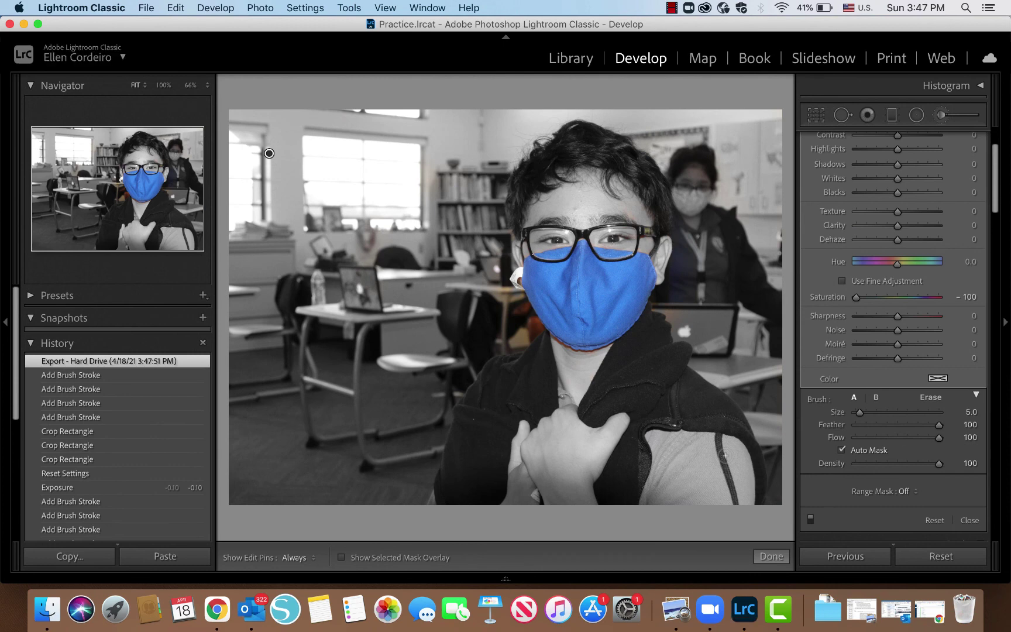
# - Minimize the Lightroom Classic window and open the exported portrait JPG from the desktop to check it
pyautogui.click(23, 24)
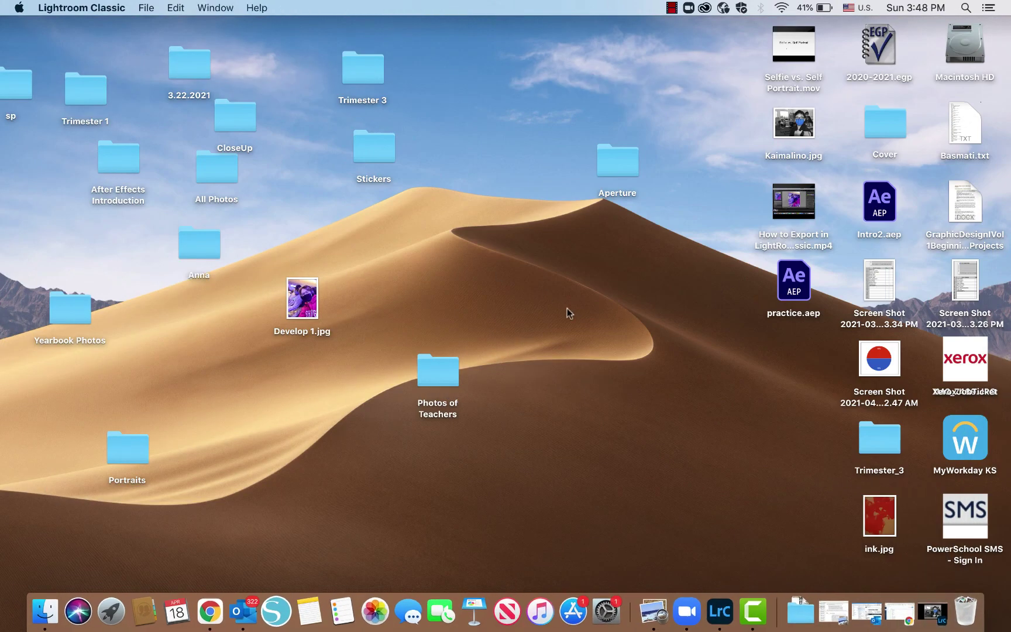
pyautogui.doubleClick(790, 126)
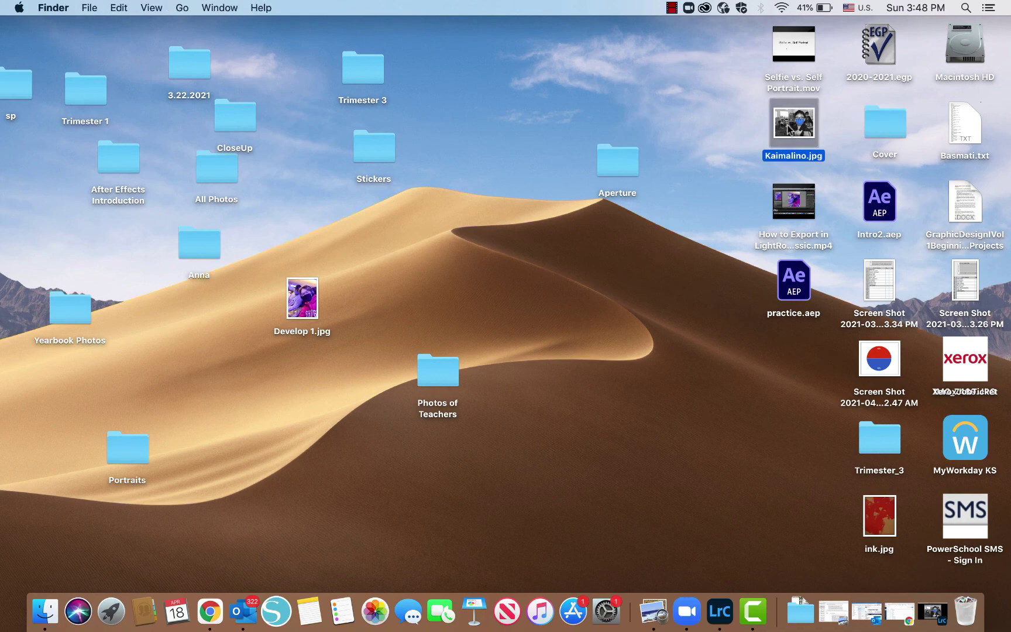